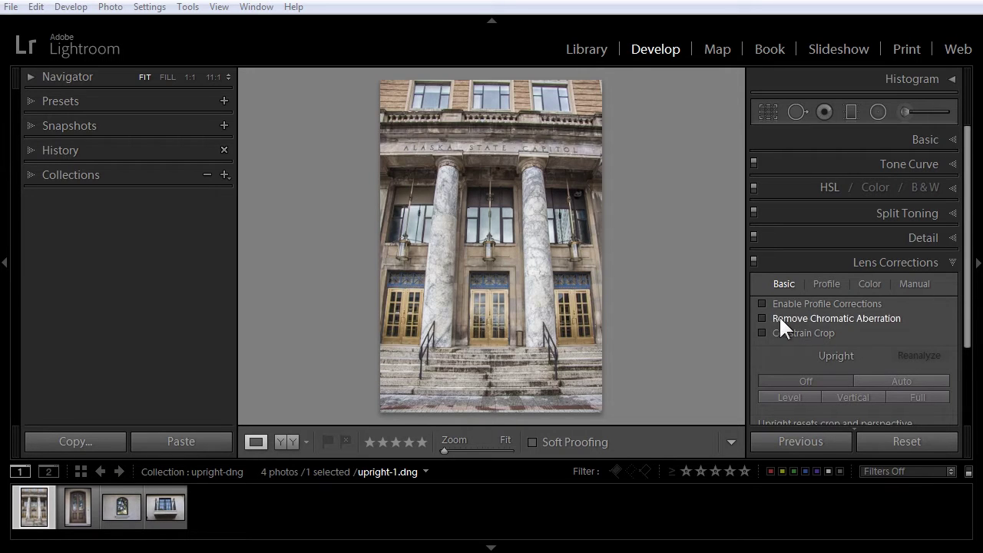
Step: Enable Profile Corrections and Remove Chromatic Aberration, comparing profile correction off/on and checking the detected lens profile
click(763, 304)
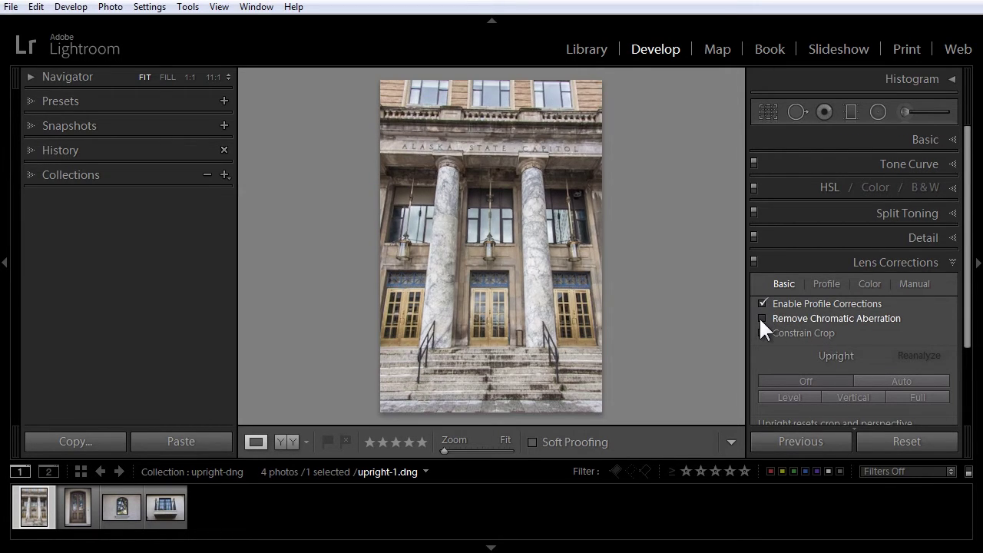
click(762, 318)
click(763, 304)
click(762, 304)
click(828, 285)
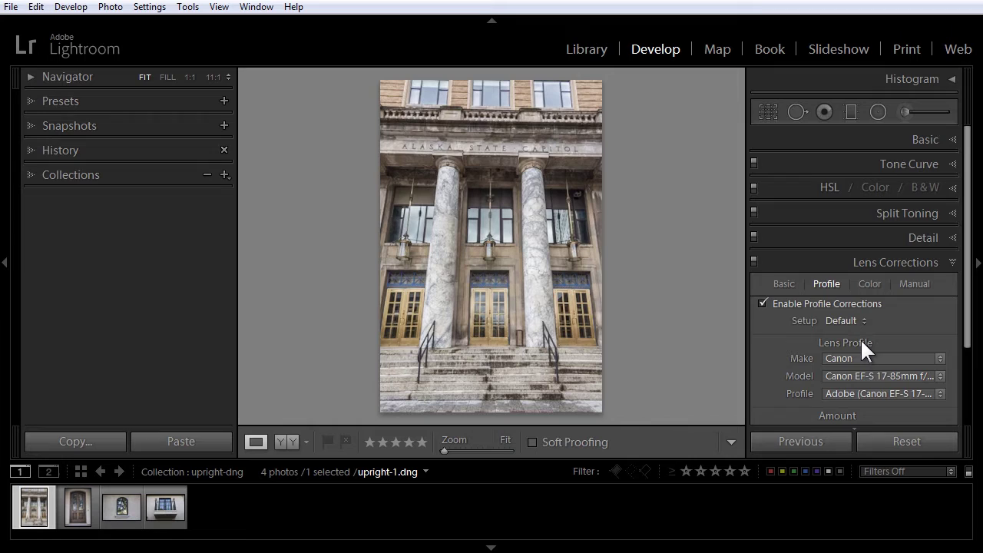
click(784, 285)
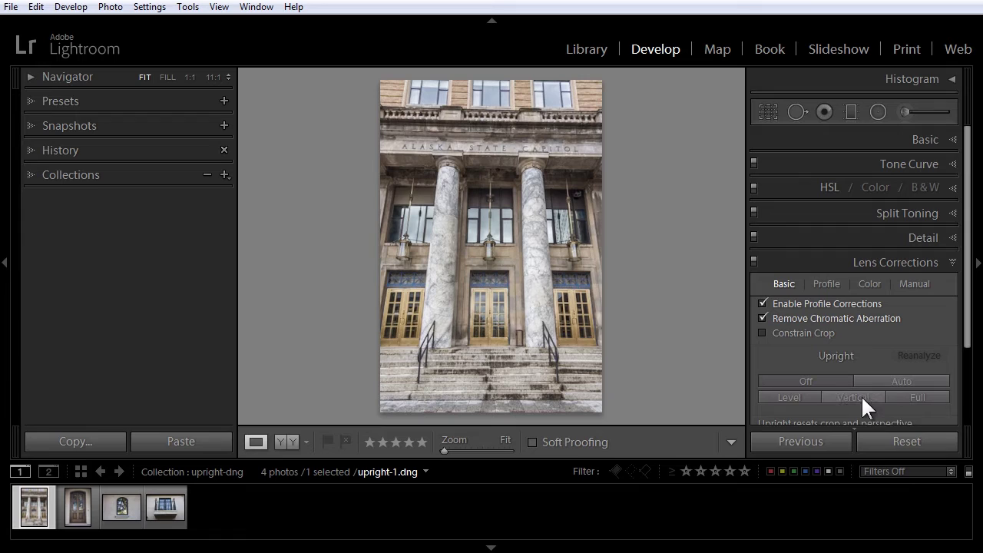
Step: Try Upright Level, then apply Upright Vertical to straighten the Capitol's columns
click(789, 393)
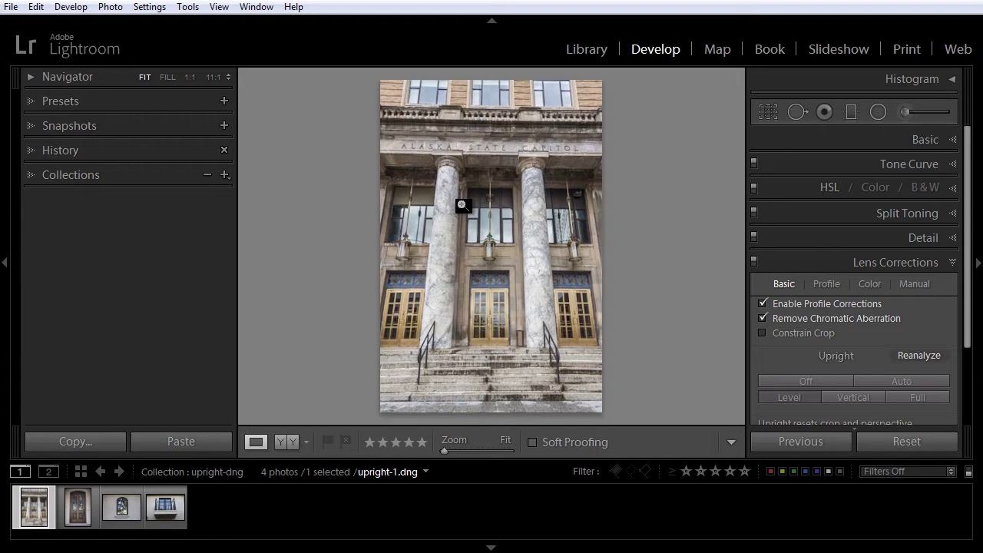
click(849, 398)
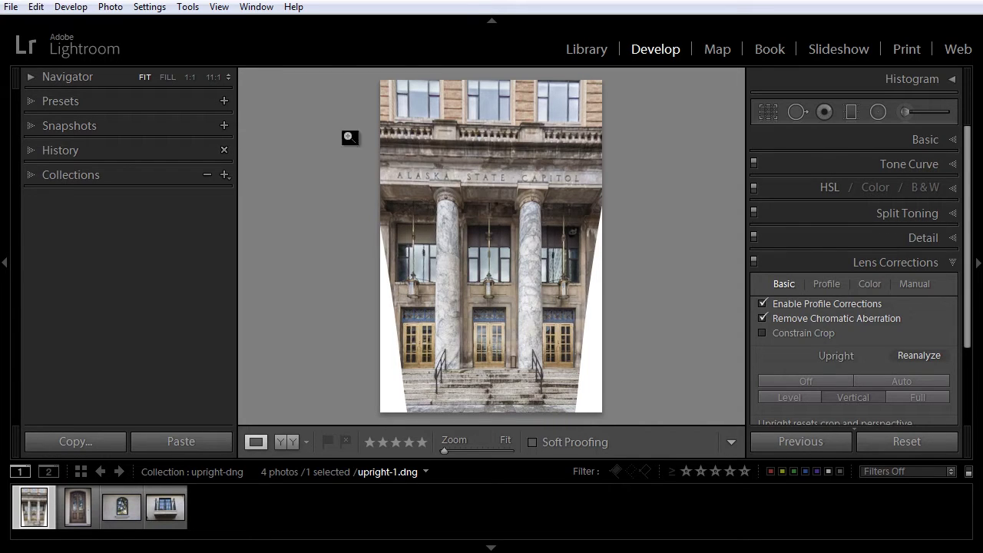
click(219, 7)
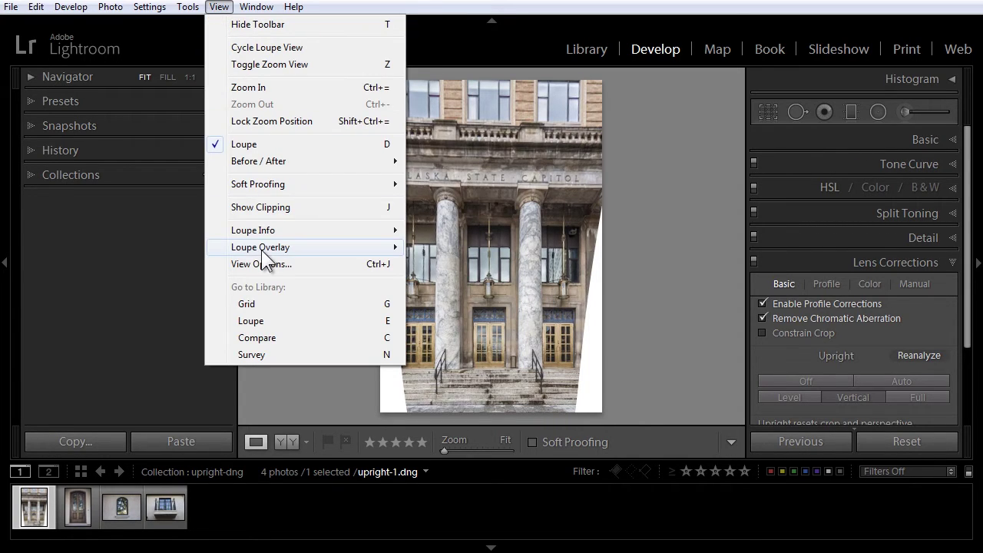
mouse_move(261, 247)
click(446, 270)
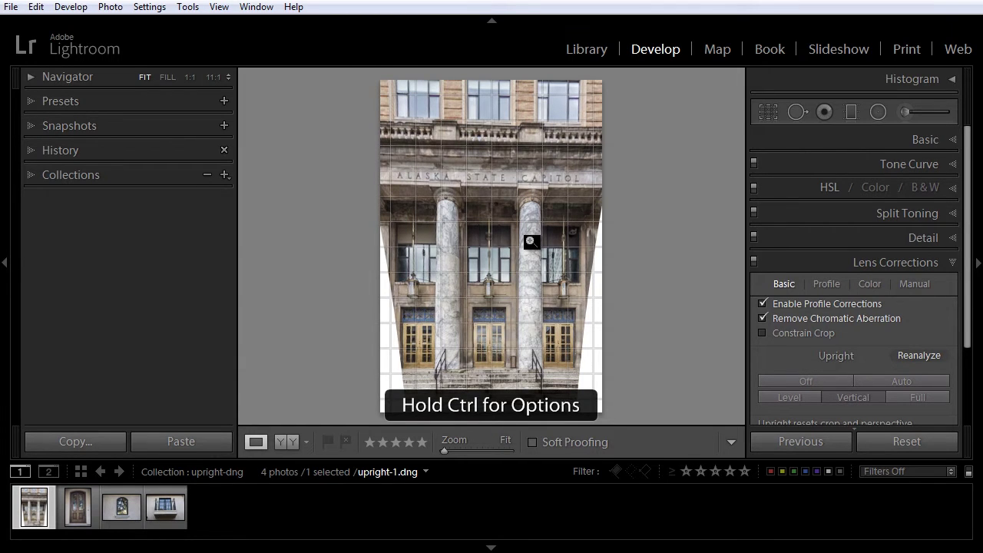
key(ctrl)
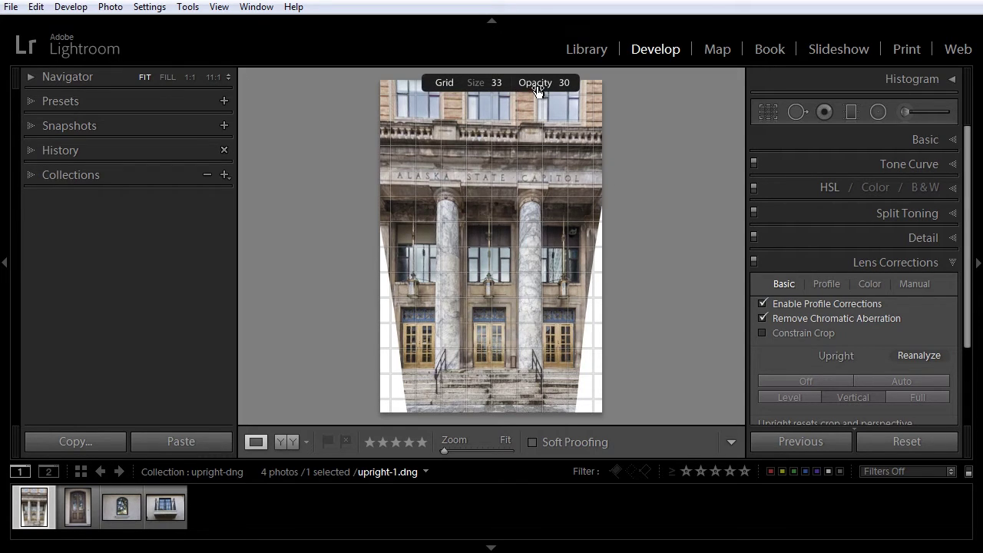
drag(538, 90, 570, 88)
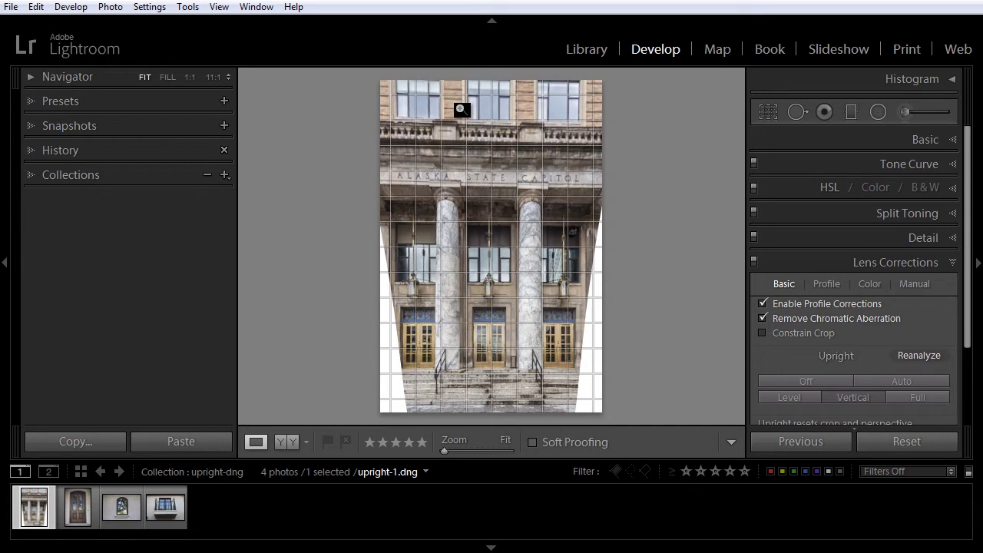
click(219, 7)
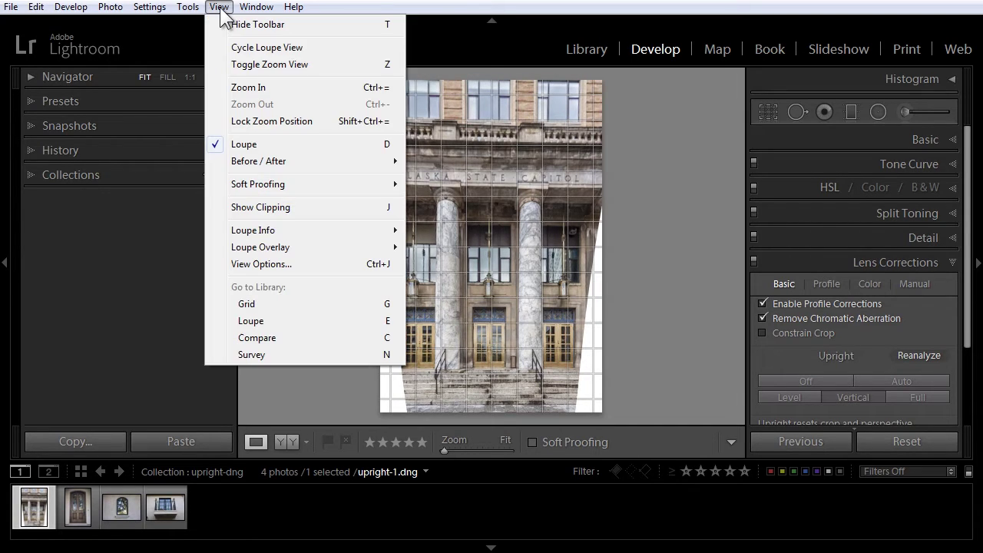
mouse_move(281, 247)
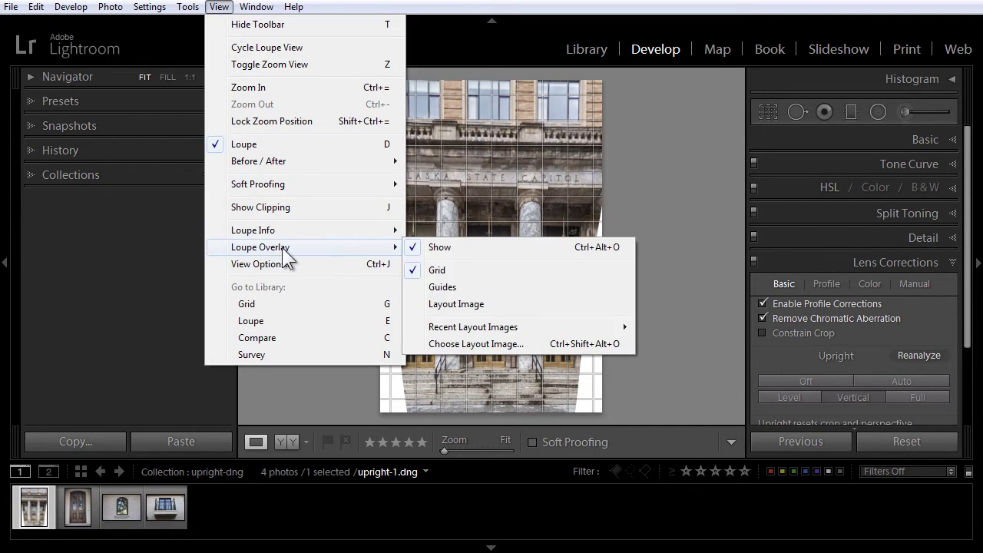
click(438, 270)
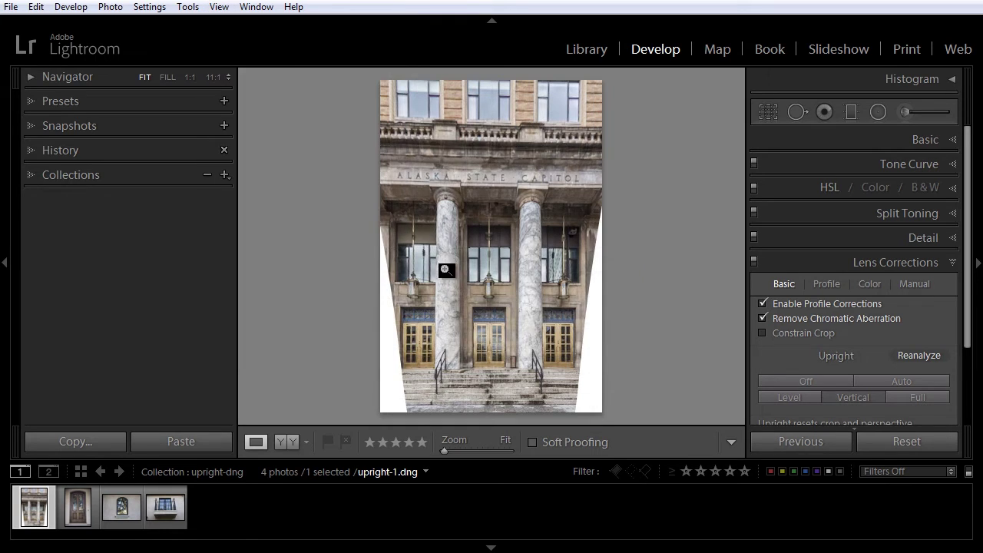
Step: Try Upright Full and Auto, compare against Off, then reapply Upright Auto
click(921, 393)
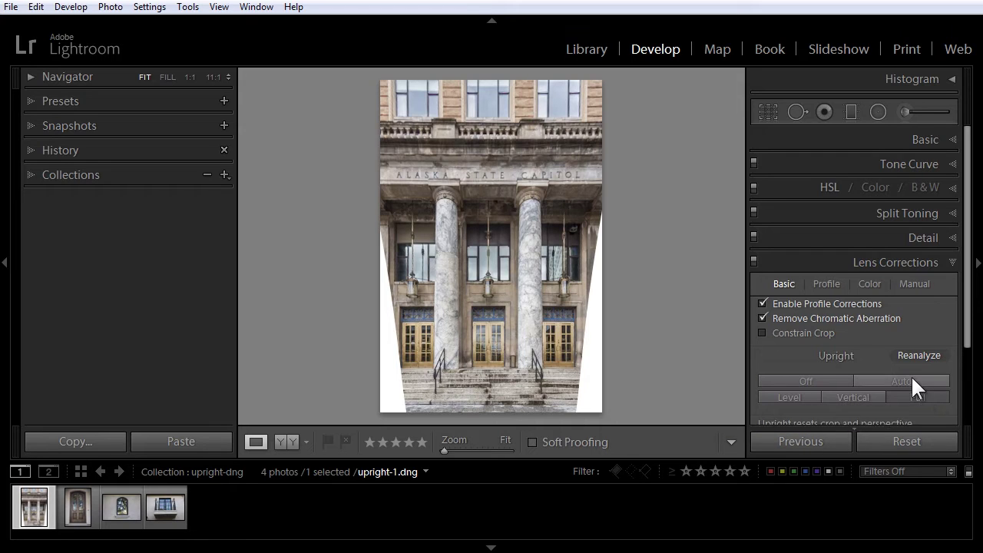
click(911, 377)
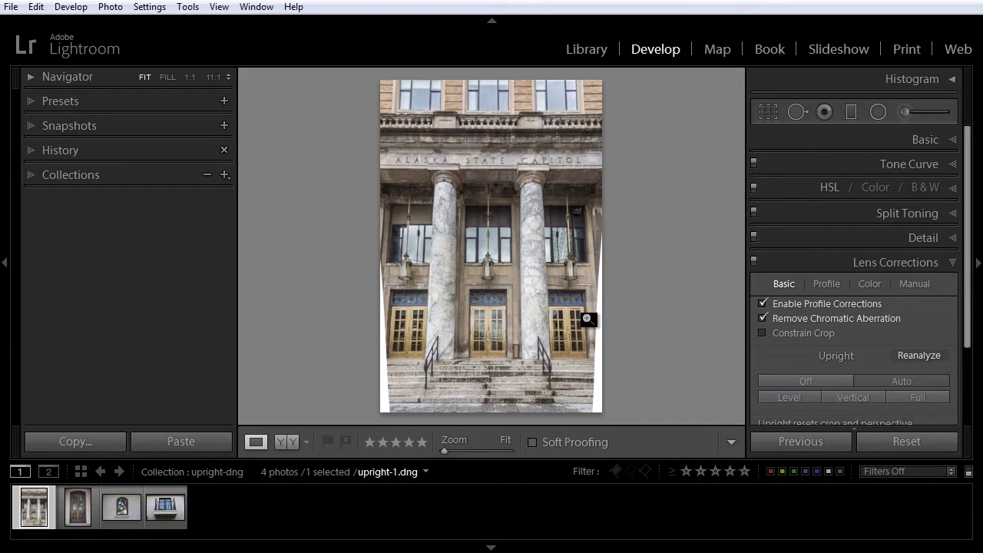
click(811, 380)
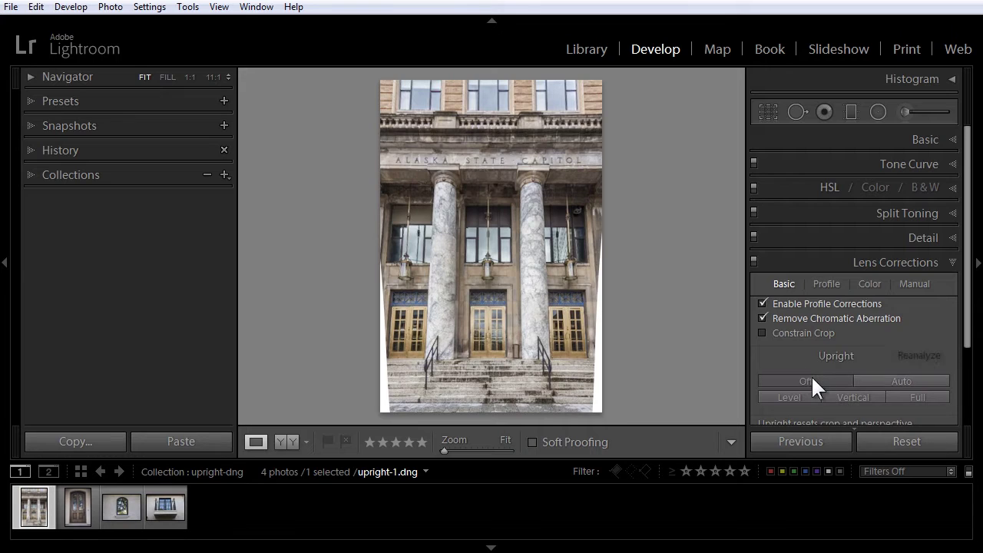
click(868, 376)
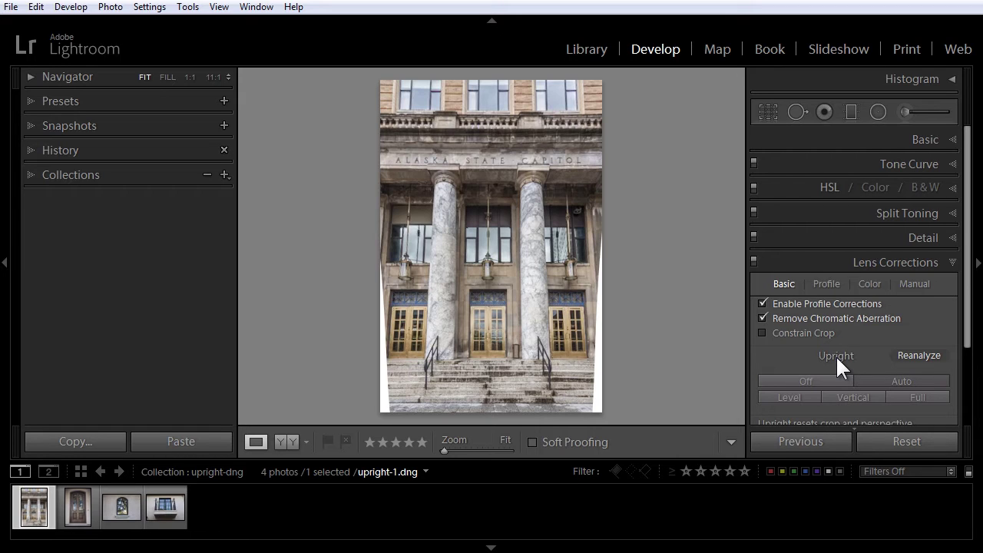
Step: Set the manual Vertical transform to -5
click(910, 282)
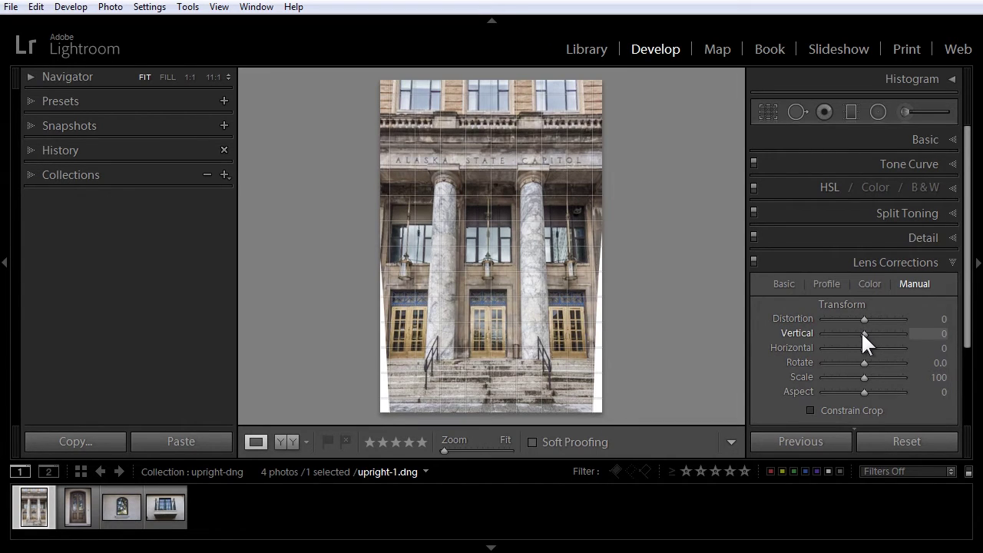
drag(862, 332, 860, 333)
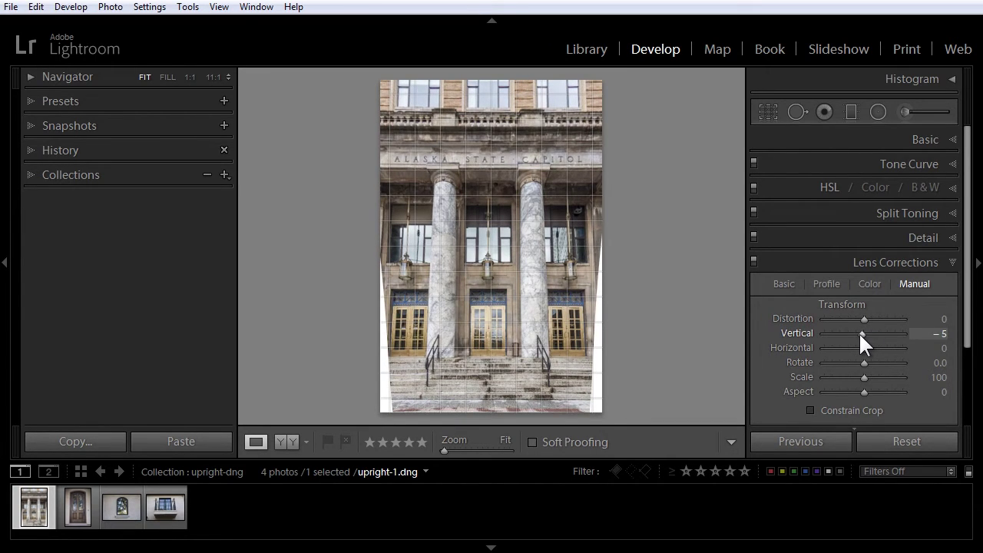
click(786, 283)
Step: Apply Upright Full and set the manual Aspect slider to -44
click(917, 395)
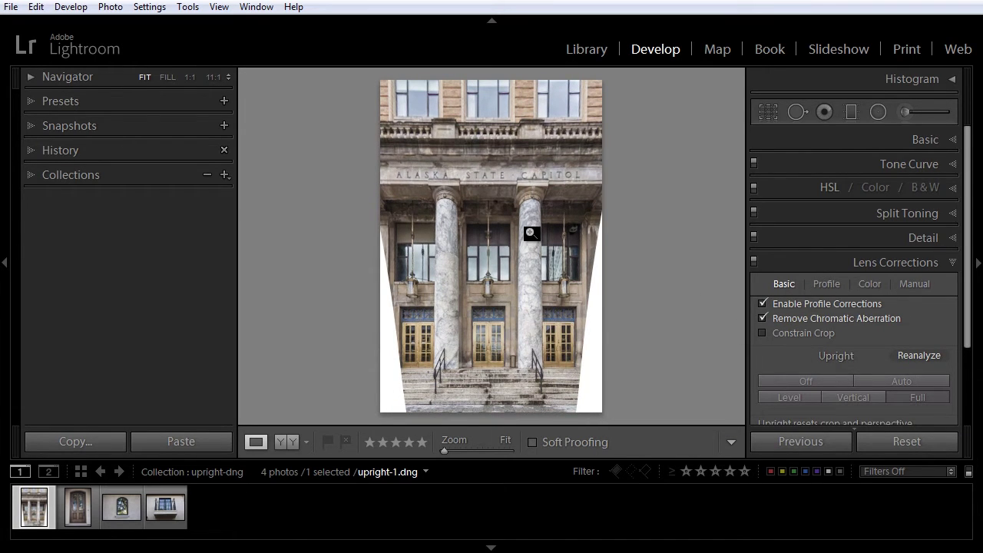
click(924, 281)
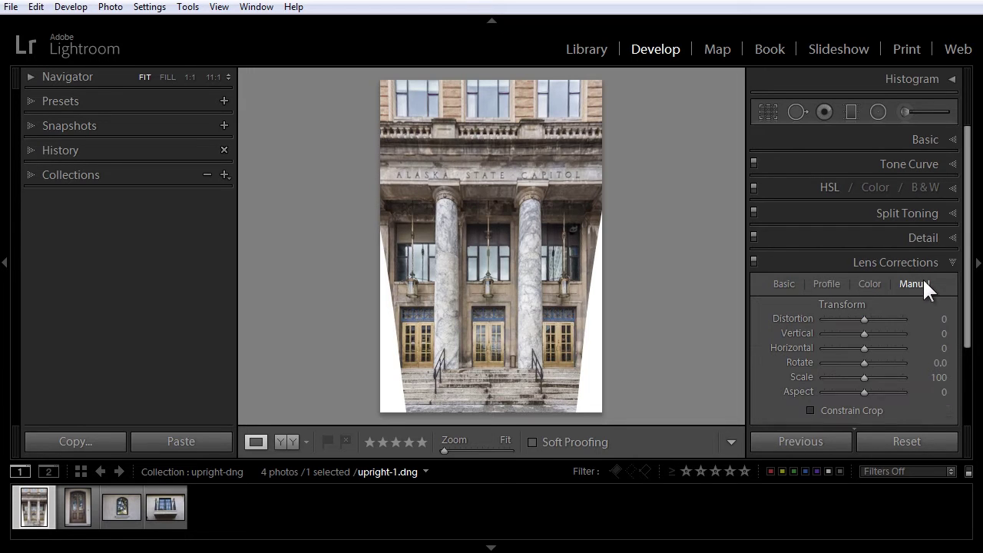
click(866, 395)
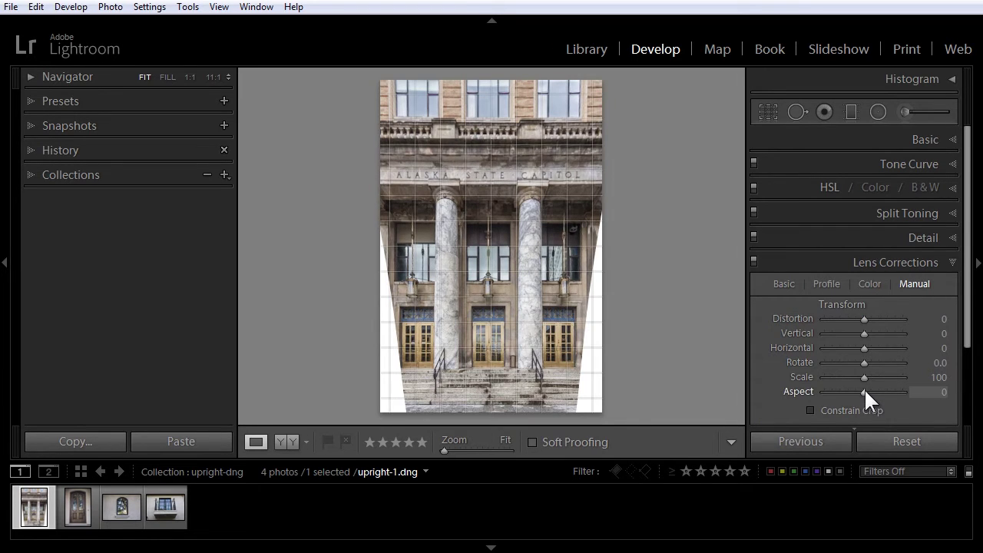
drag(865, 391, 847, 393)
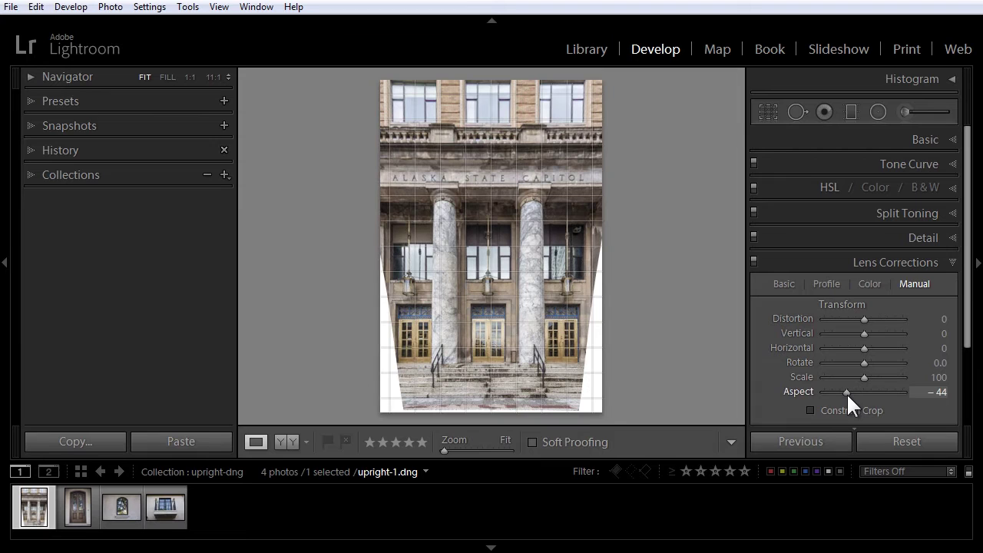
Step: Switch back to Upright Auto and enable Constrain Crop to remove the white edges
click(782, 282)
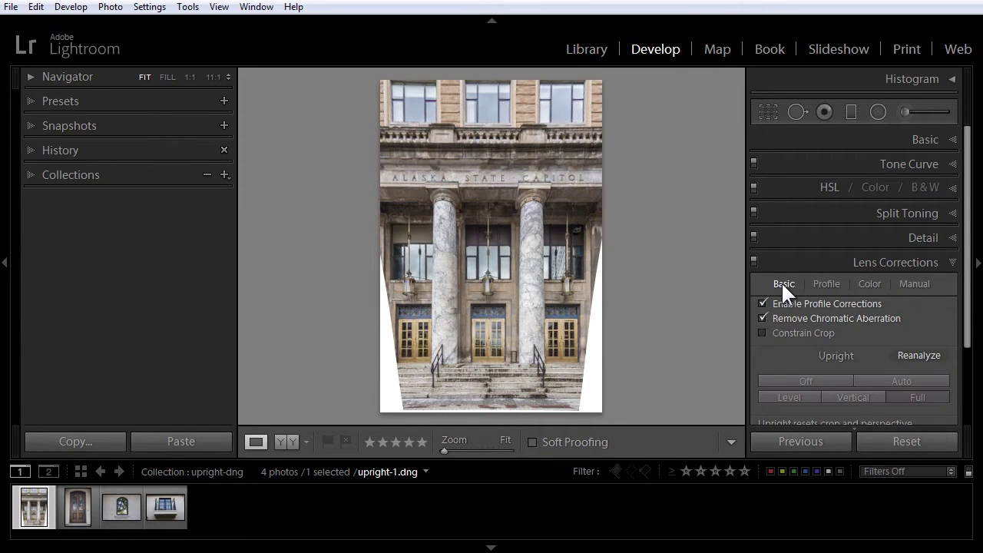
click(905, 377)
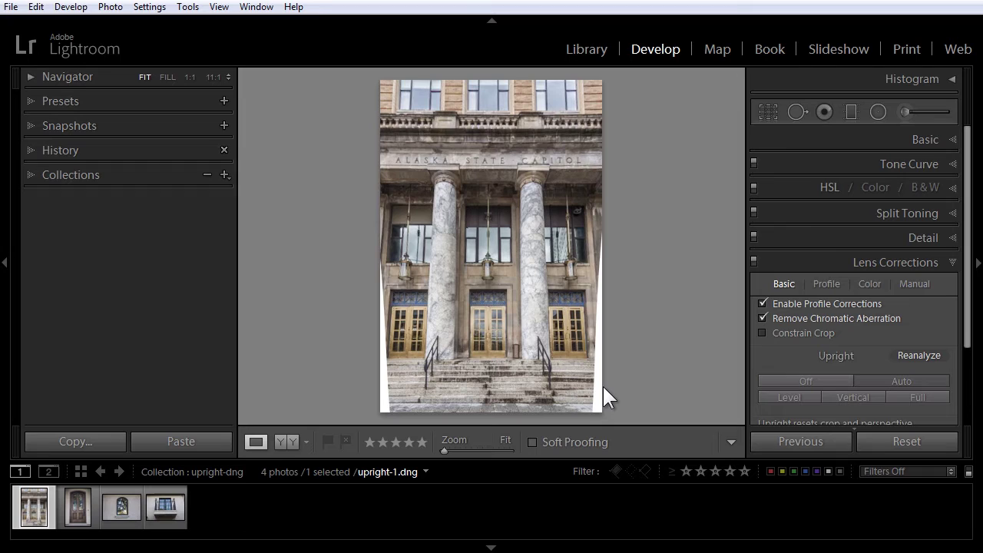
click(763, 334)
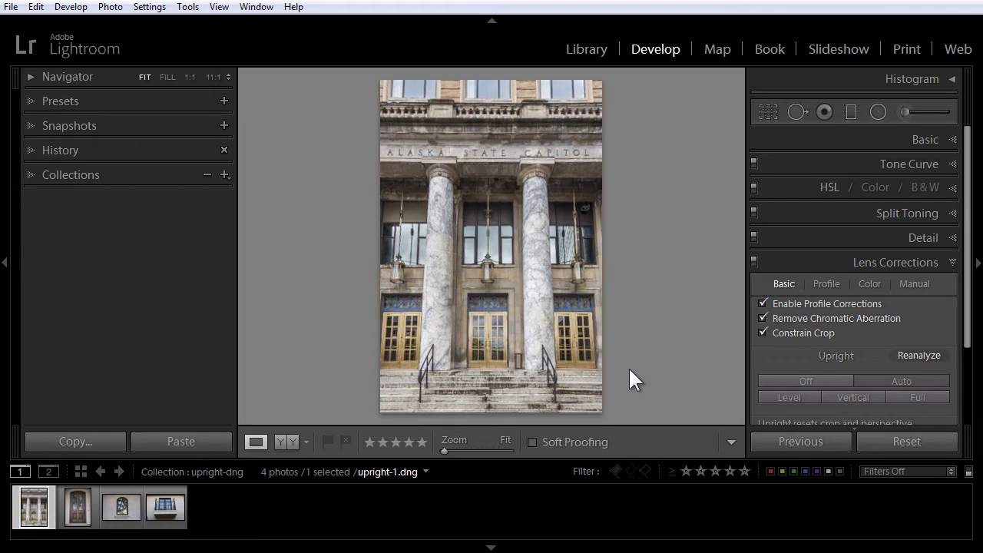
Step: Disable Constrain Crop and manually trim the right edge with the Crop Overlay tool
click(763, 333)
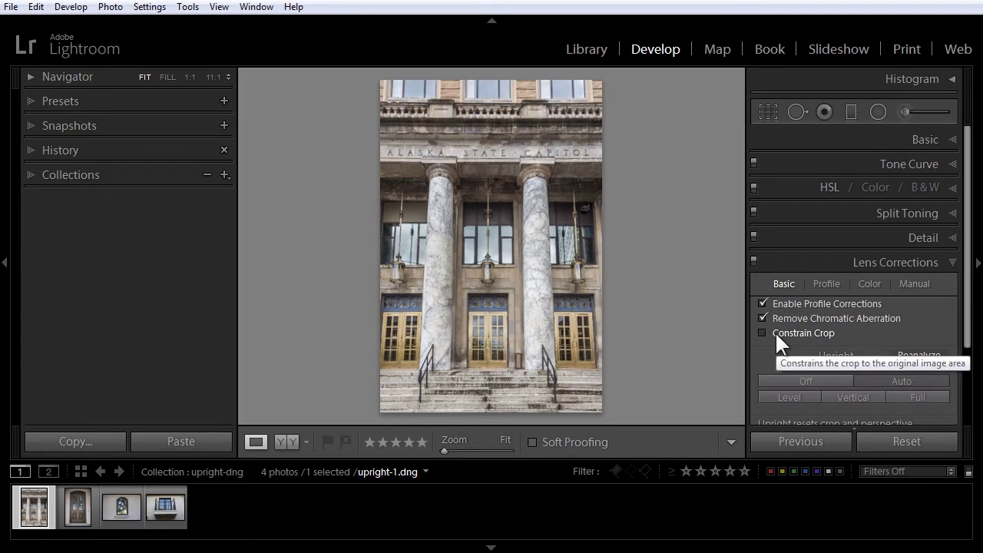
click(767, 110)
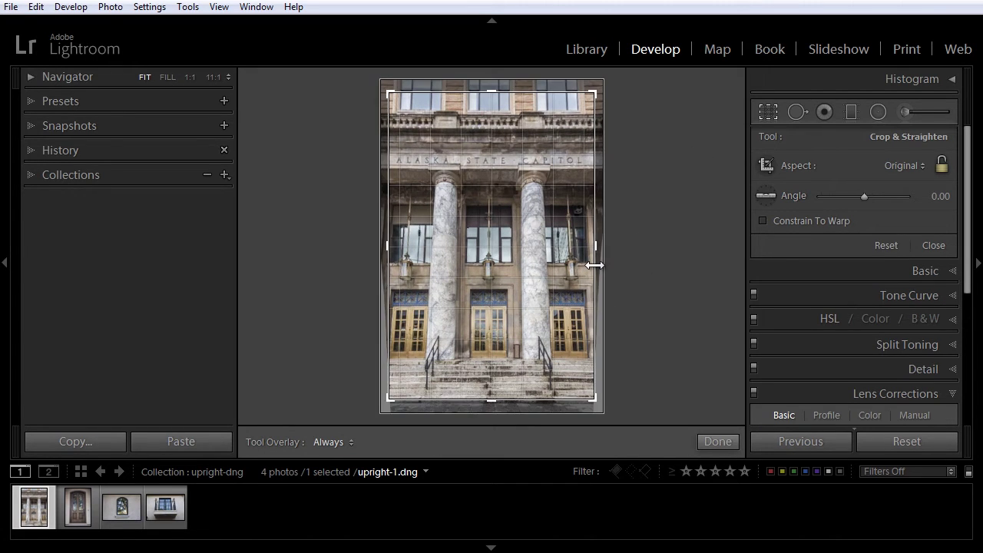
mouse_move(594, 265)
mouse_down()
mouse_move(584, 261)
mouse_move(604, 248)
mouse_up()
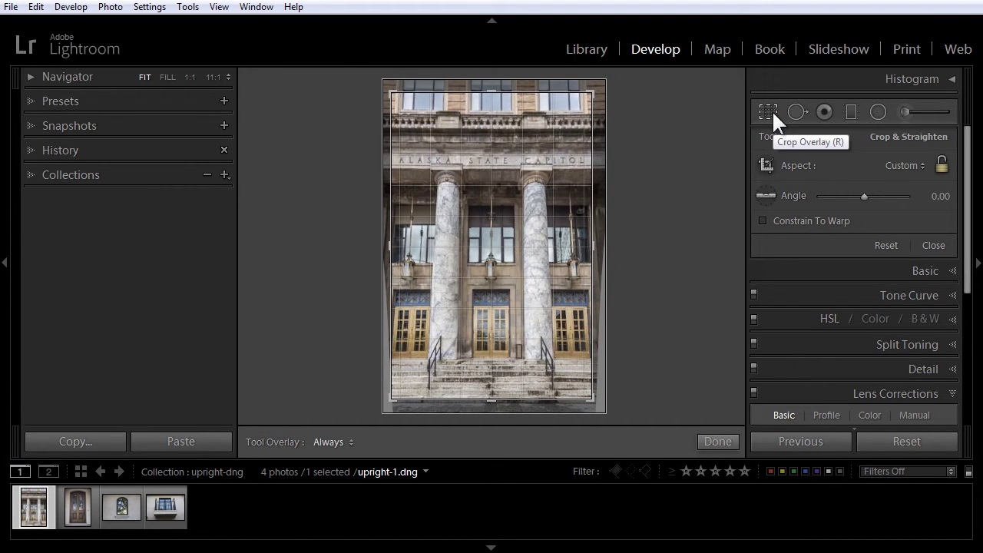
click(769, 111)
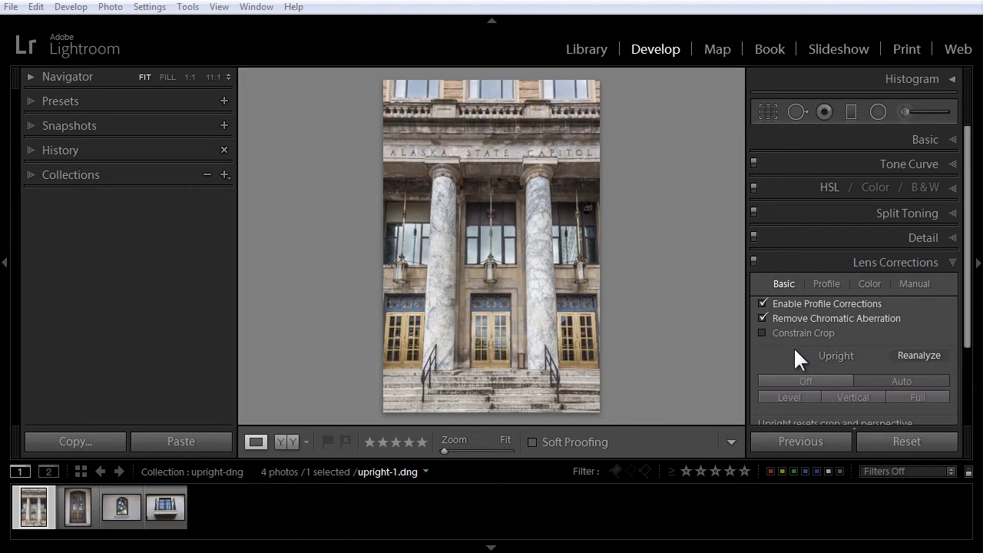
scroll(969, 330, down, 1)
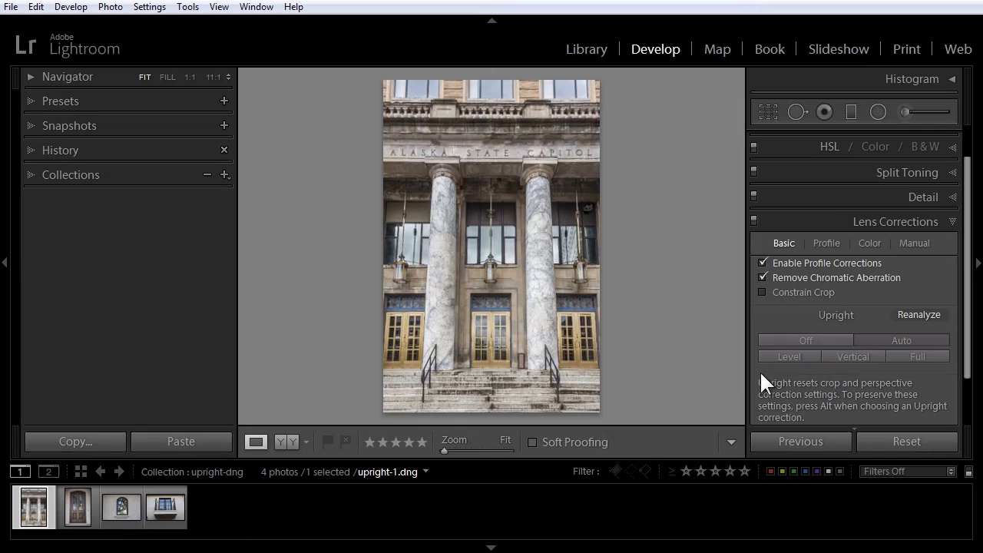
Step: Open the door photo and set its lens profile Make to Canon (EF-S 18-55mm)
click(78, 511)
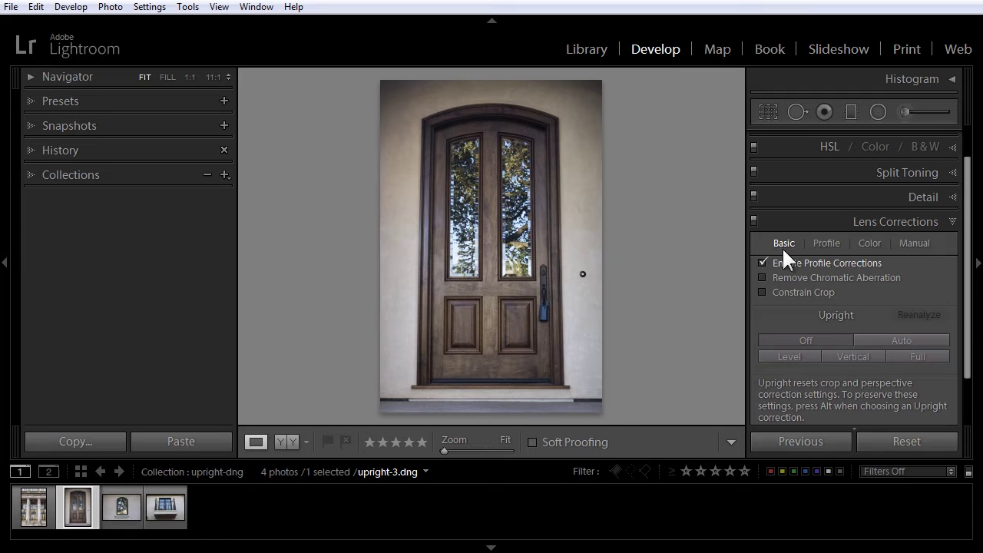
click(824, 241)
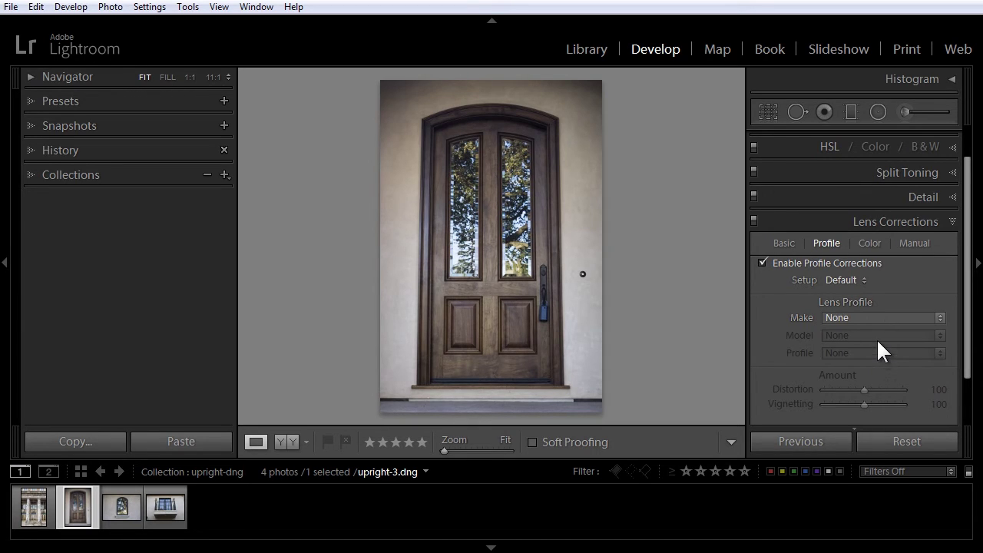
click(897, 317)
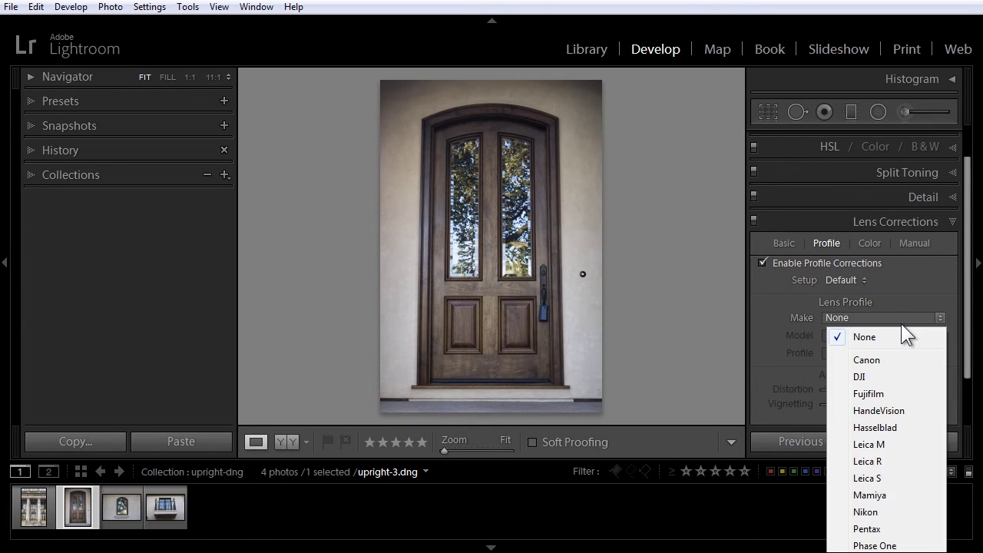
click(900, 359)
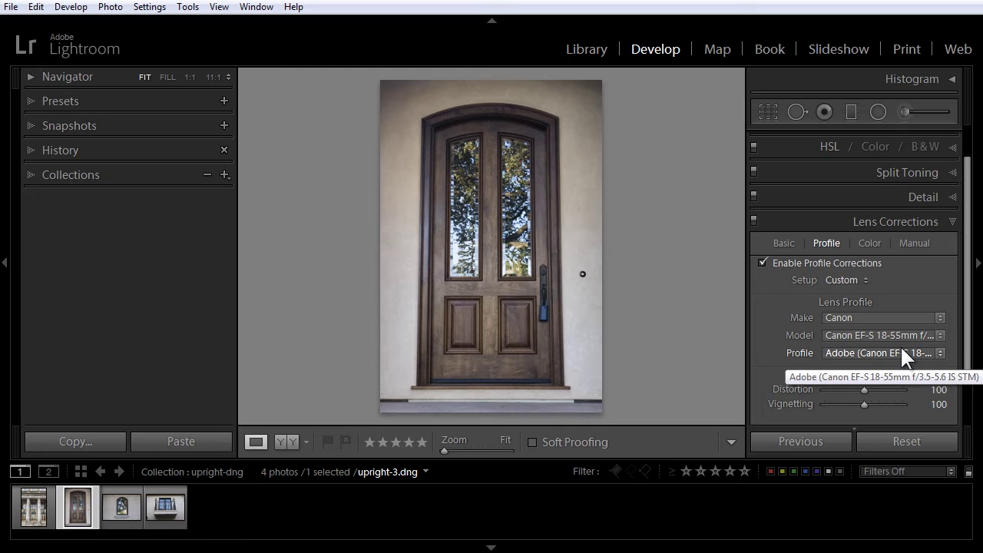
Step: Enable Remove Chromatic Aberration and apply Upright Auto to the door photo
click(788, 242)
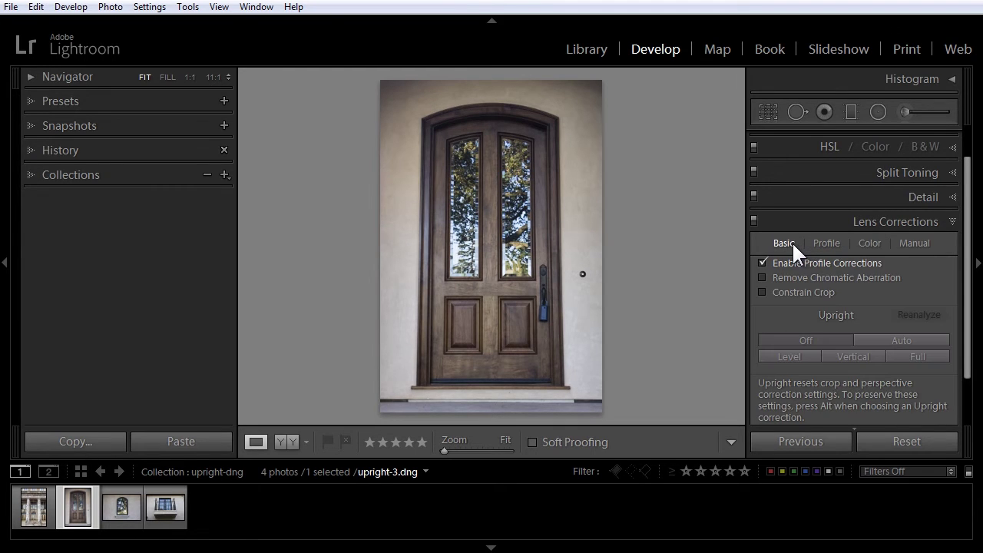
click(761, 278)
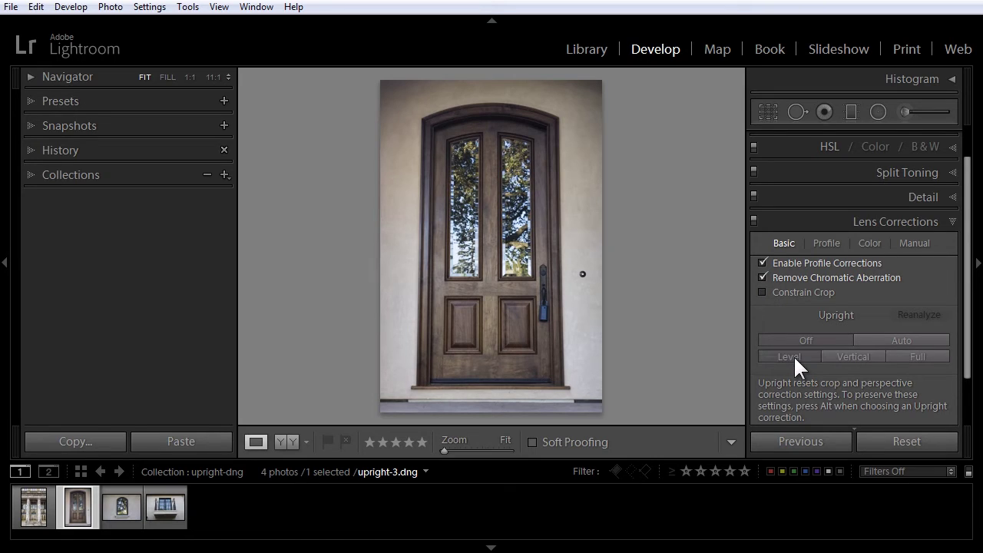
click(851, 356)
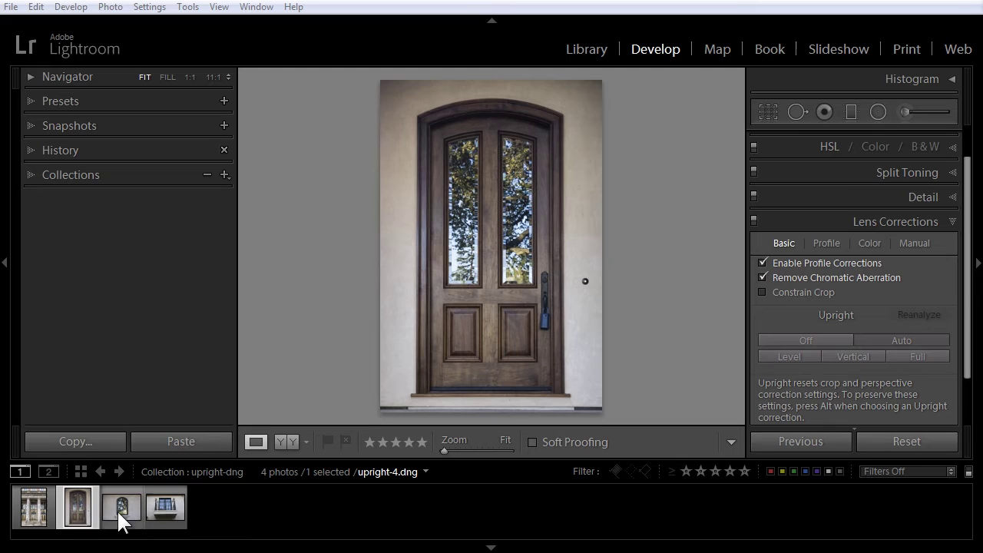
Step: Shift-select the door, window and balcony thumbnails, toggling Auto Sync on and back off
shift+click(163, 509)
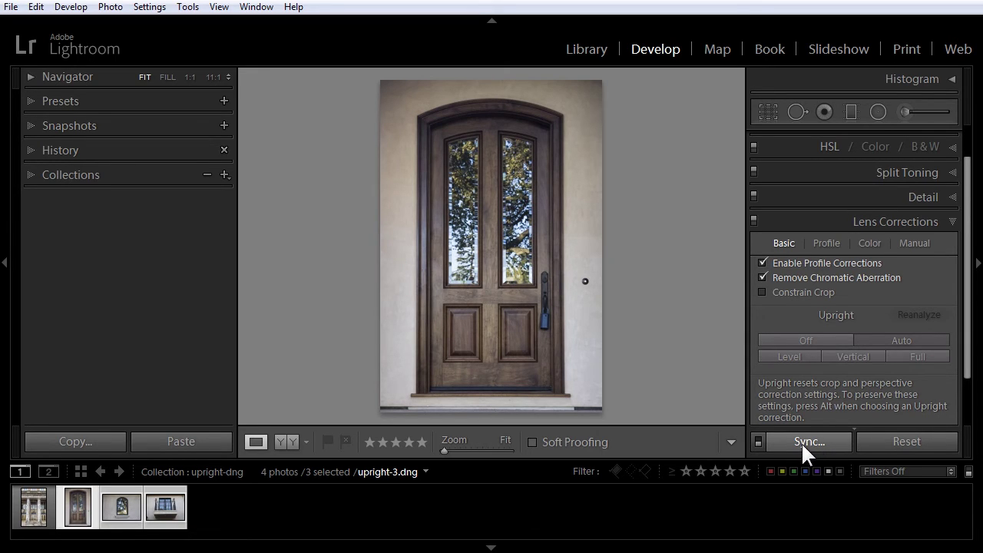
click(758, 439)
click(757, 440)
Step: Sync only Lens Profile Corrections, Chromatic Aberration and Upright Mode to the window and balcony photos
click(808, 441)
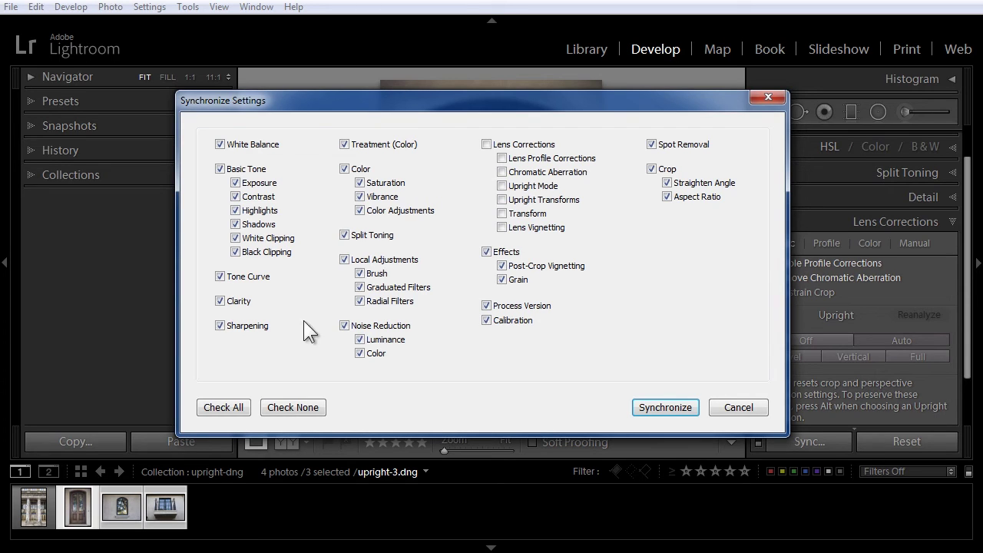
click(293, 407)
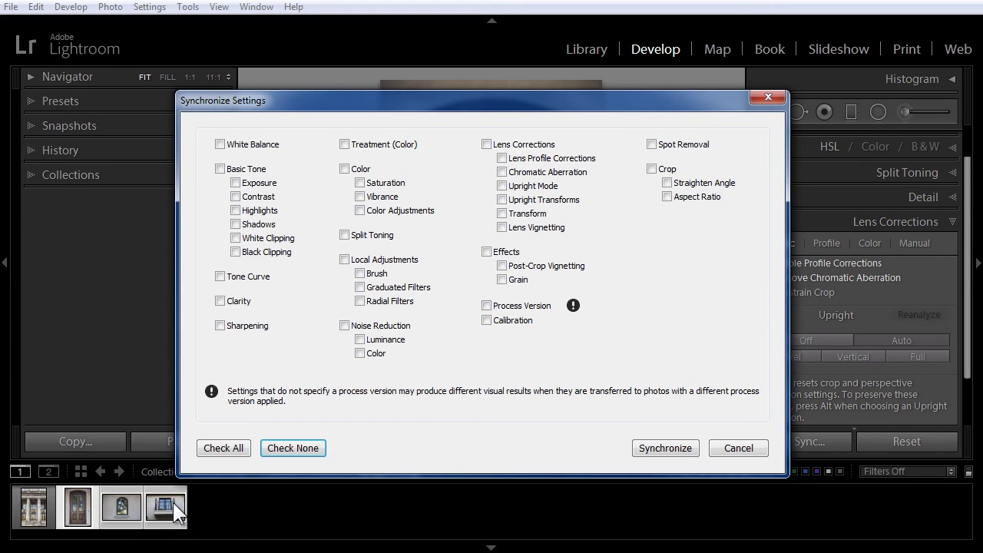
click(502, 186)
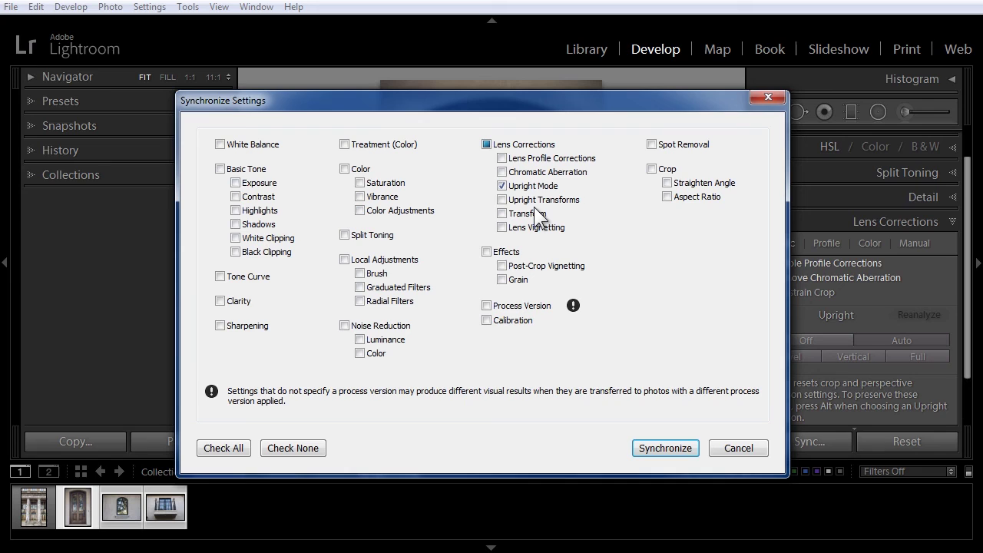
click(503, 173)
click(638, 447)
Step: Compare the window photo with lens corrections off and back on
click(132, 499)
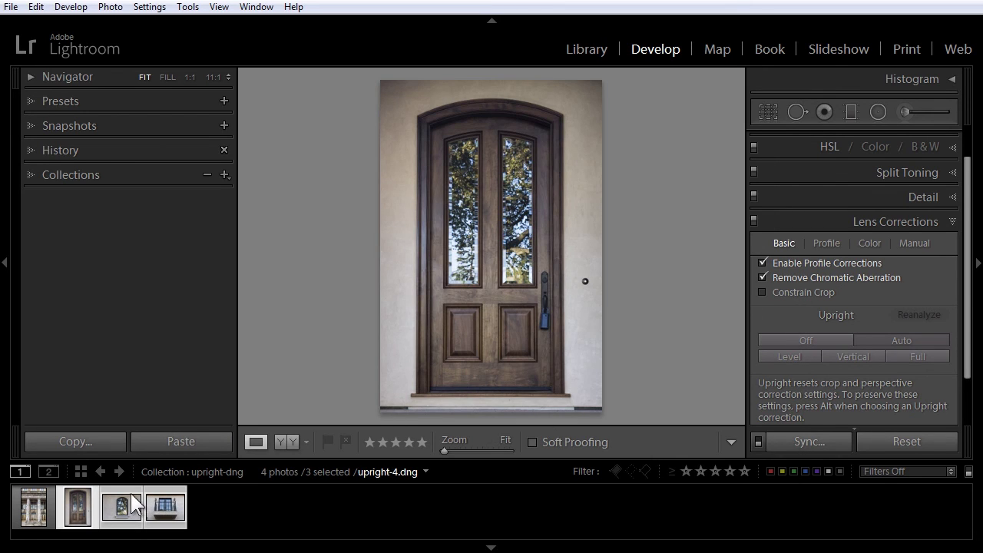
click(127, 507)
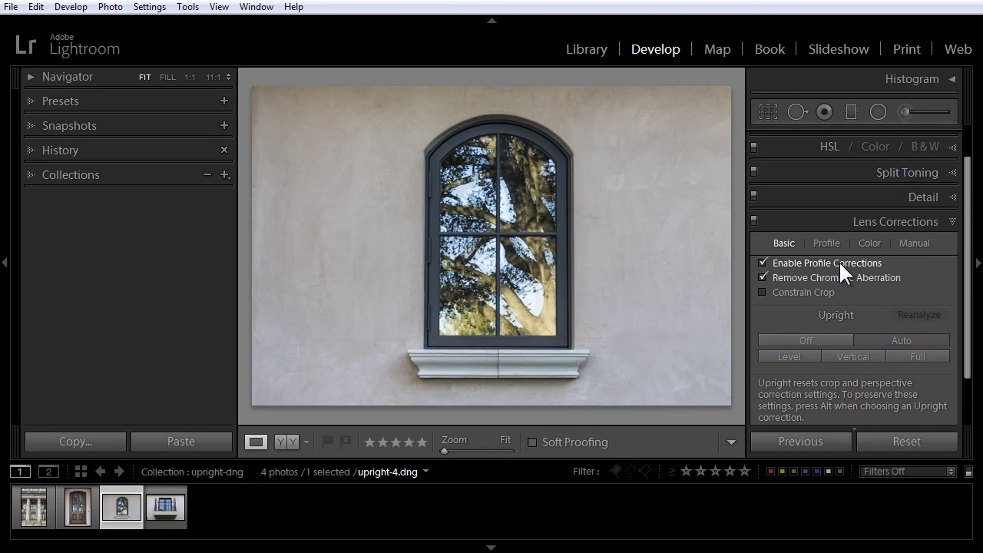
click(754, 221)
click(753, 220)
Step: Compare the balcony photo upright-5.dng with lens corrections off and back on
click(174, 509)
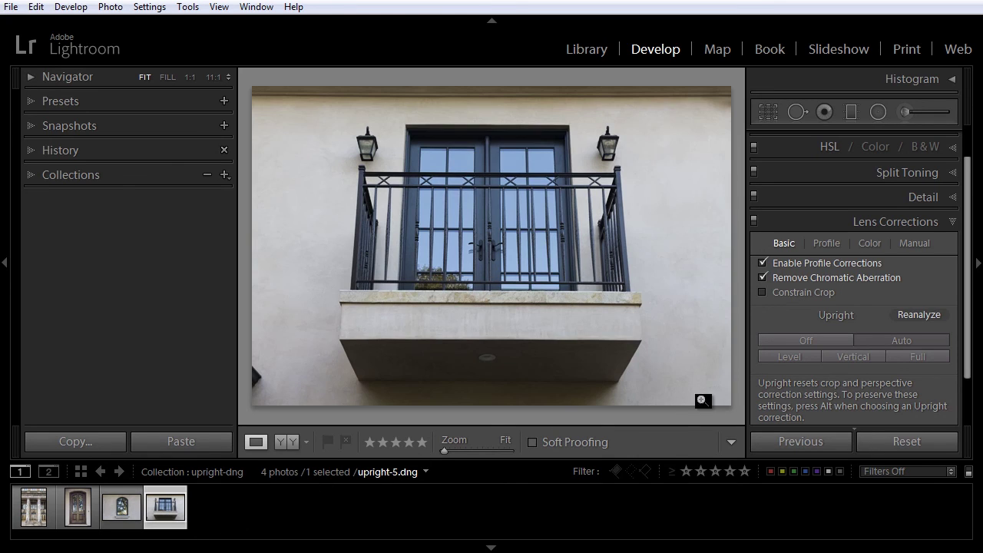
click(754, 222)
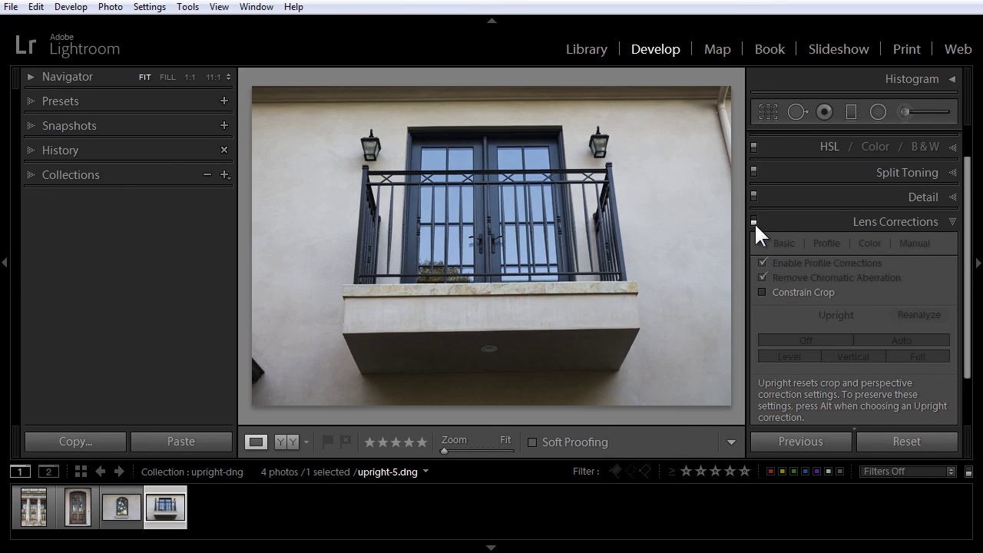
click(754, 222)
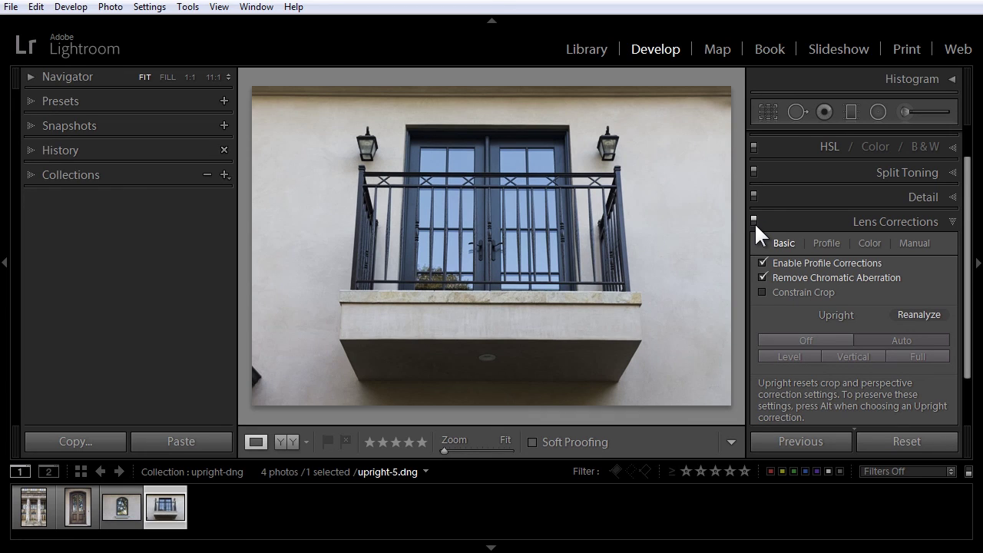